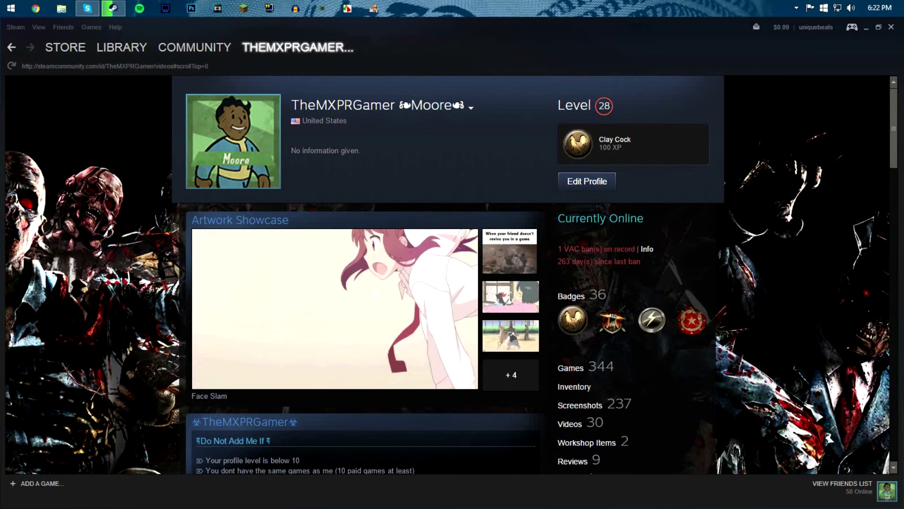
- Look over the Steam profile page, including the artwork showcase, information box, computer specs and VAC ban record
scroll(452, 274, down, 3)
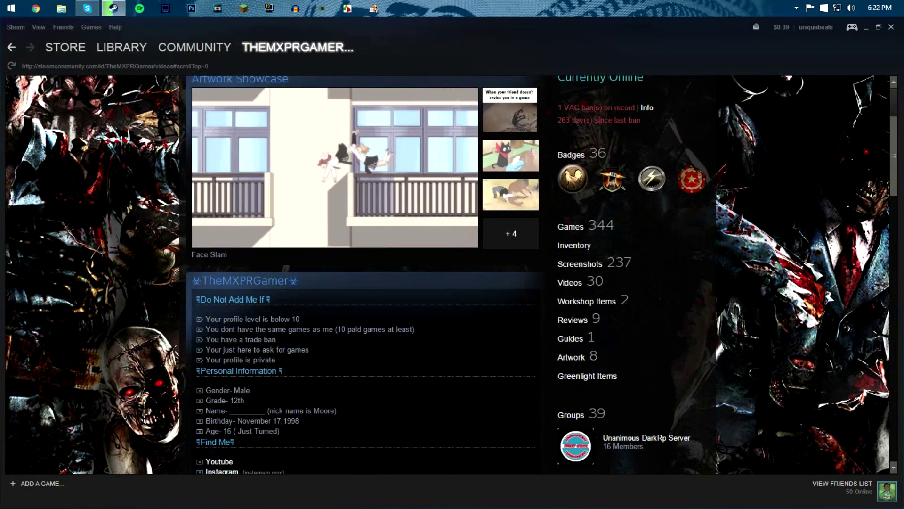
scroll(452, 274, down, 3)
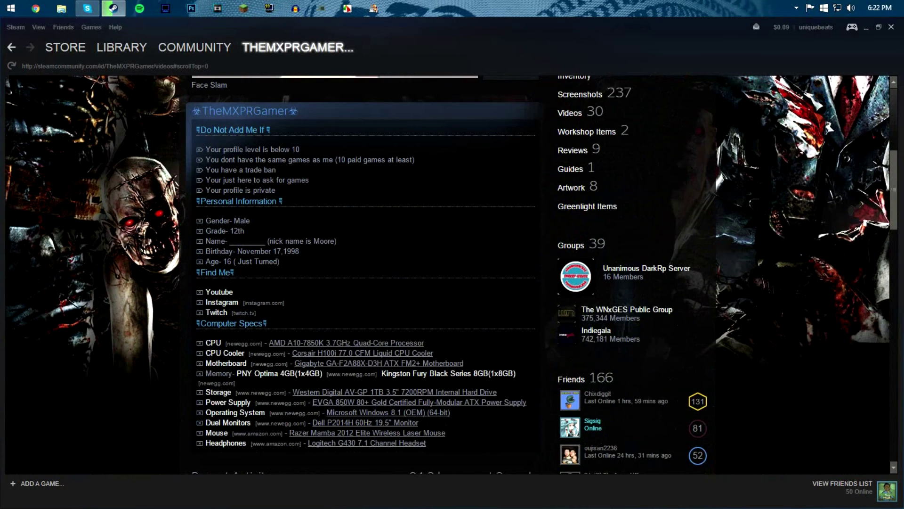
scroll(452, 274, up, 7)
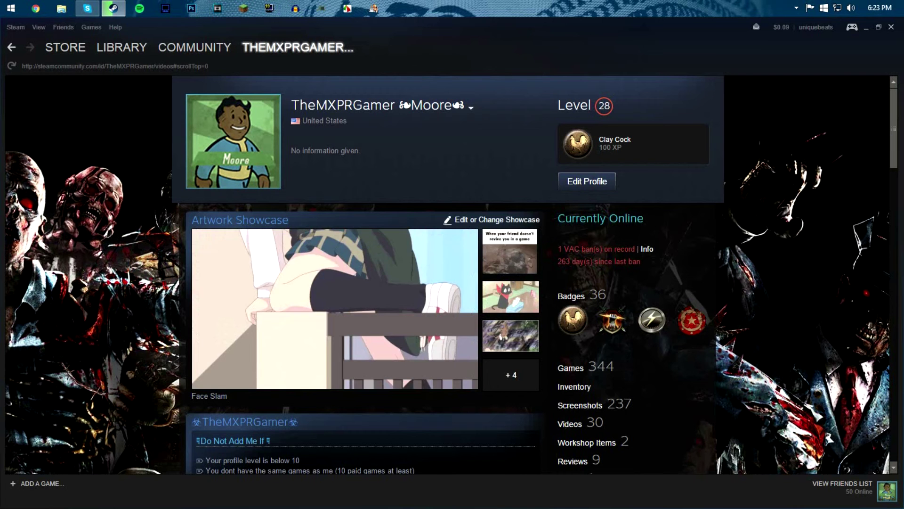
scroll(447, 273, down, 2)
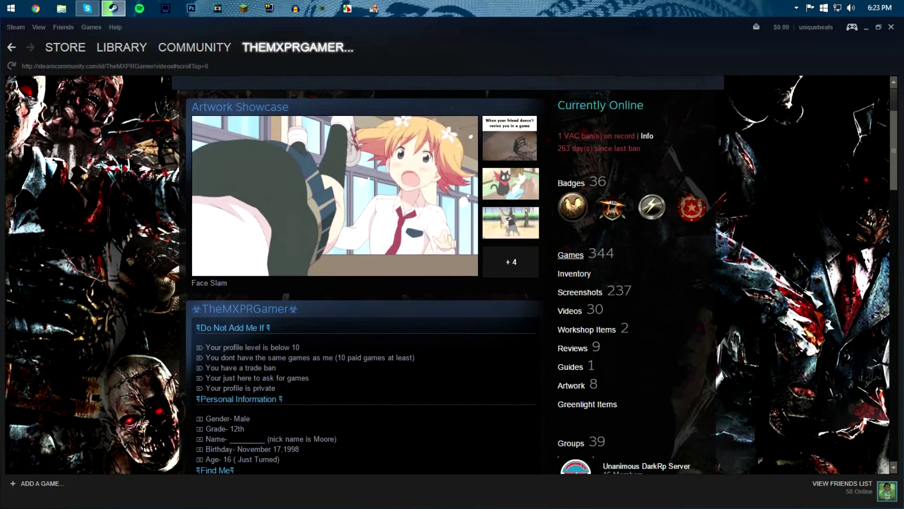
scroll(448, 273, up, 1)
scroll(448, 273, up, 1)
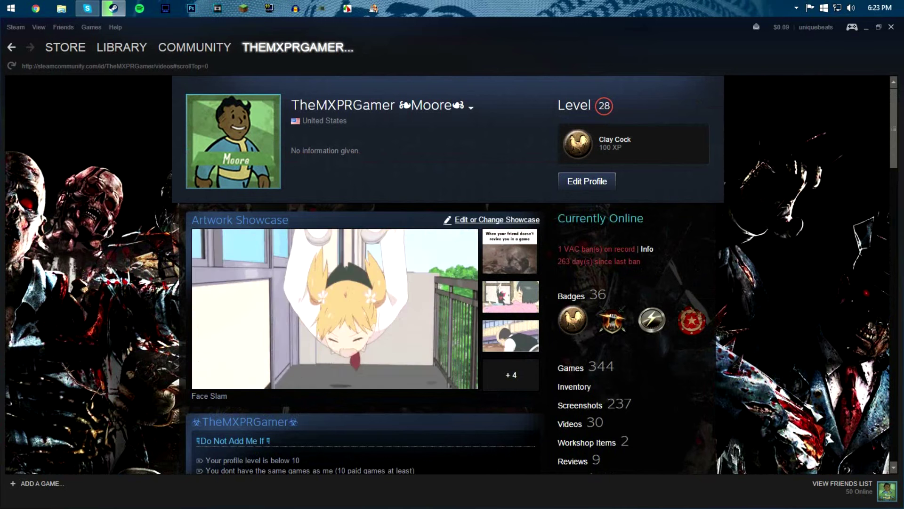
drag(558, 248, 641, 261)
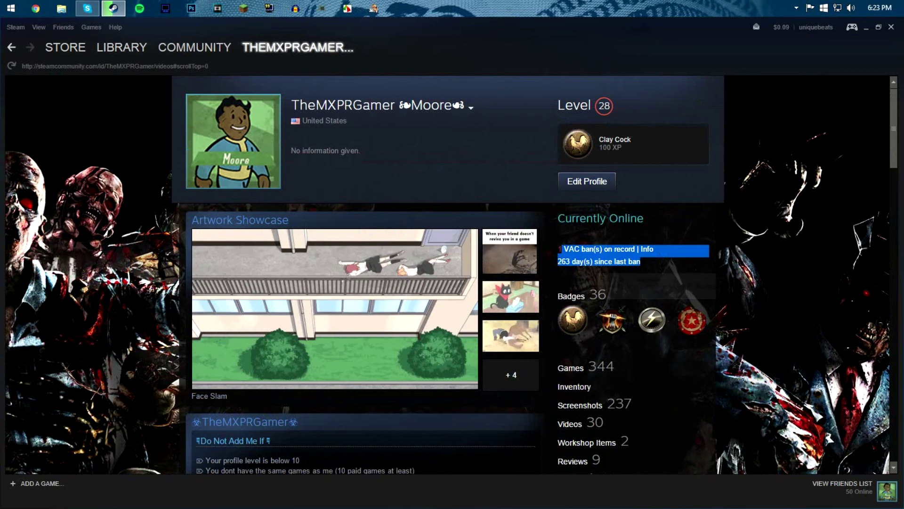
click(699, 101)
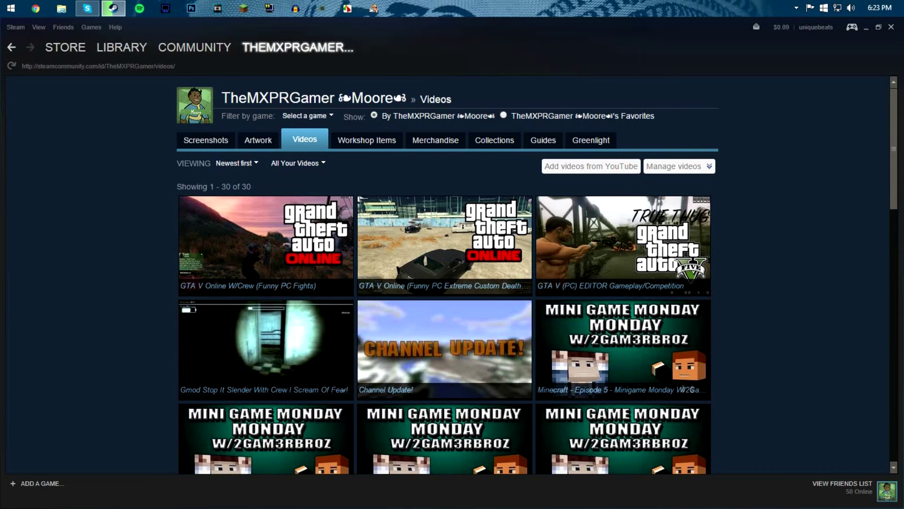
- Select all the profile's videos for management, try the Make Private and Make Public actions, and finish managing
click(678, 165)
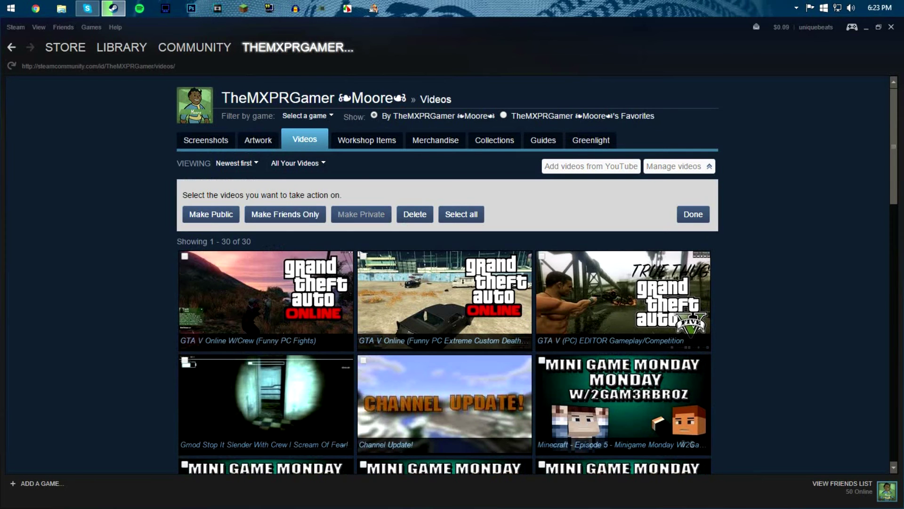
click(461, 214)
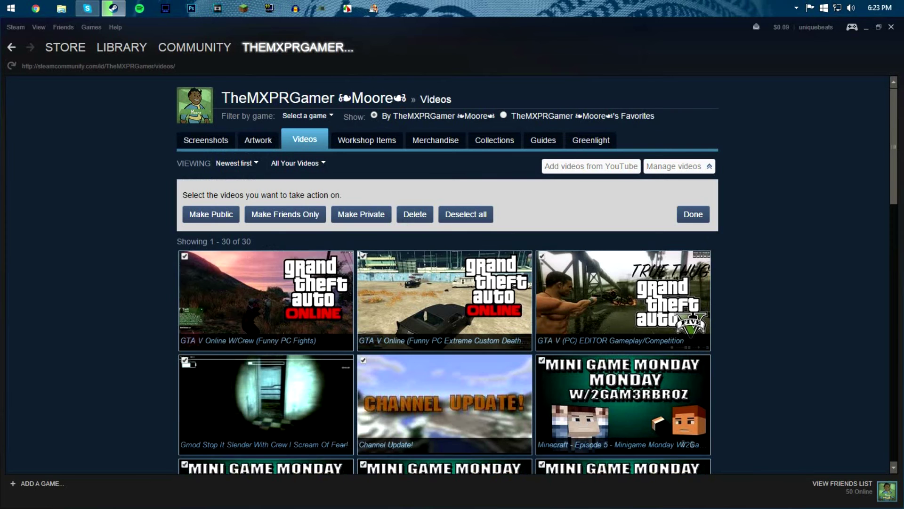
click(362, 215)
click(211, 214)
click(692, 214)
- Open the page for adding videos from YouTube and browse the available videos
click(592, 166)
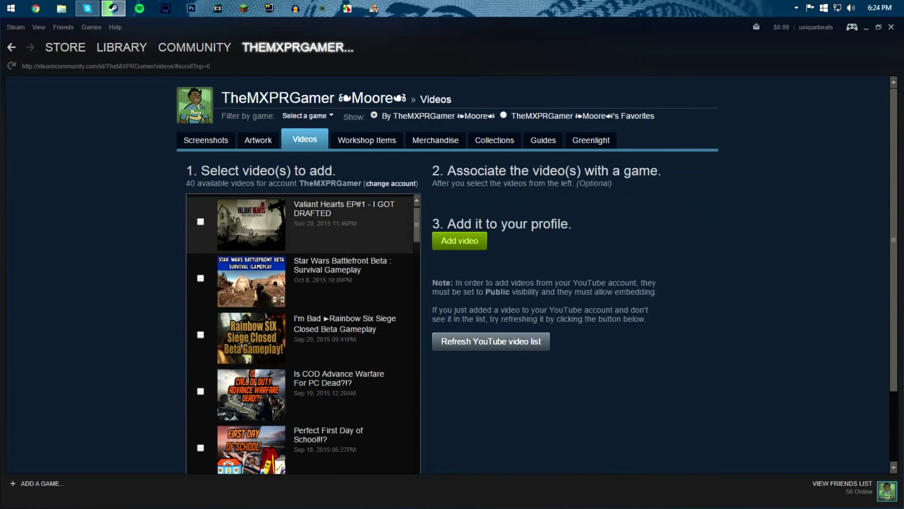
scroll(303, 334, down, 3)
scroll(304, 335, down, 3)
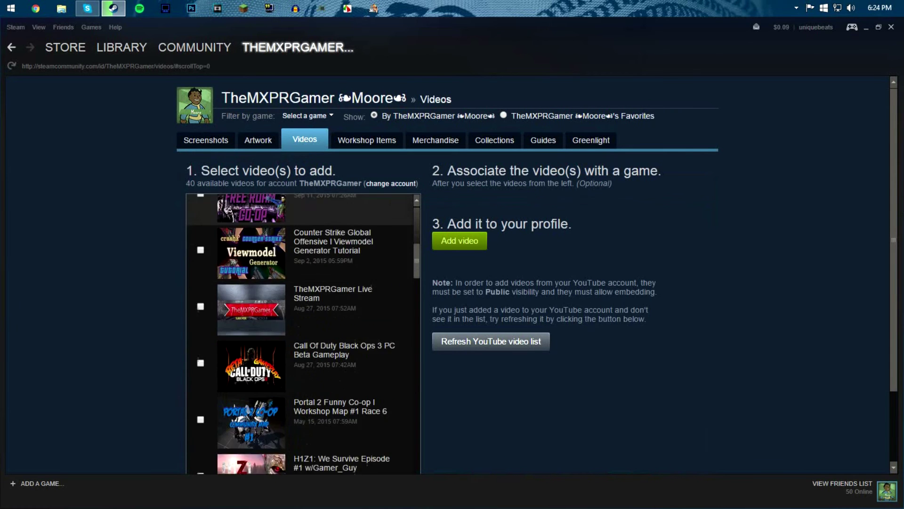
scroll(304, 334, up, 6)
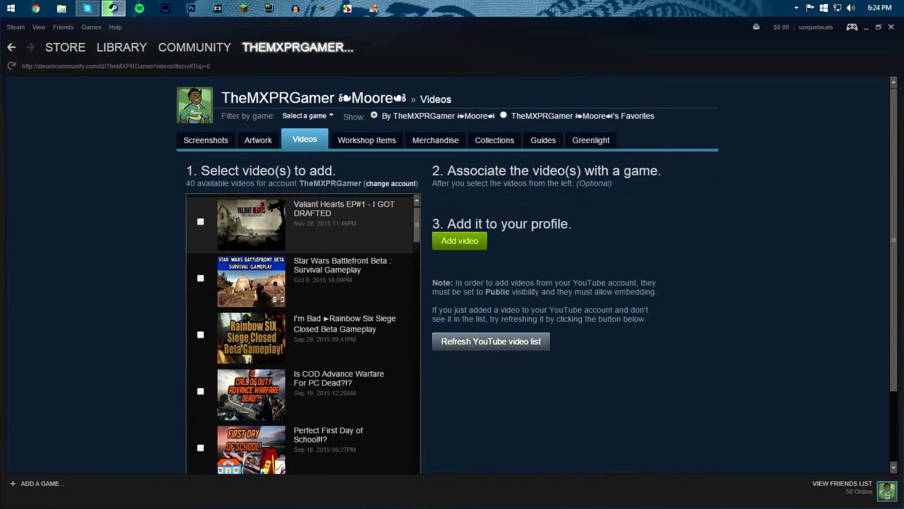
- Select the "Valiant Hearts EP#1 - I GOT DRAFTED" video and associate it with the game Valiant Hearts: The Great War
click(201, 221)
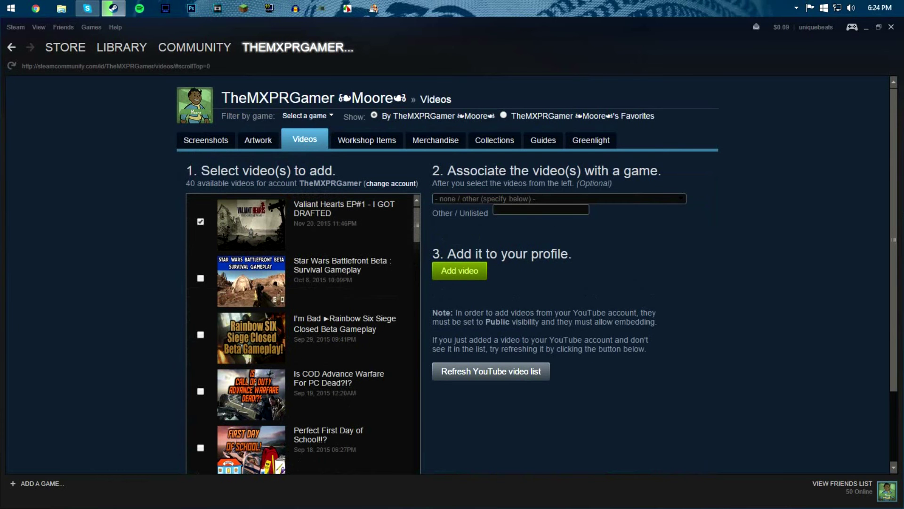
click(559, 199)
scroll(576, 298, down, 10)
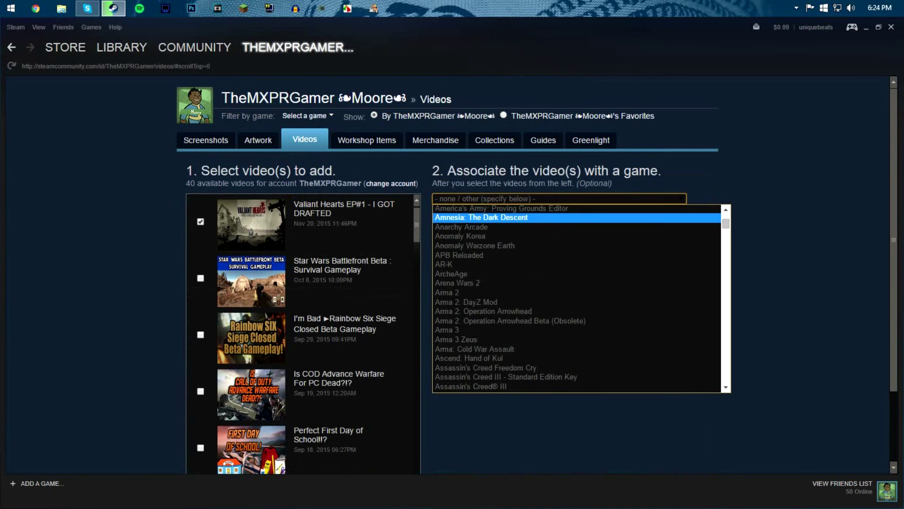
scroll(576, 240, down, 4)
drag(725, 235, 726, 377)
scroll(577, 310, up, 6)
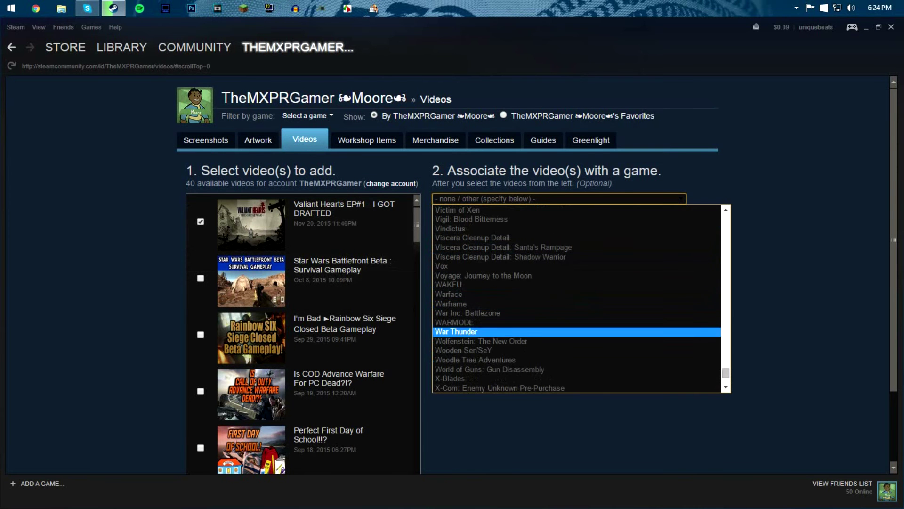
scroll(576, 330, up, 3)
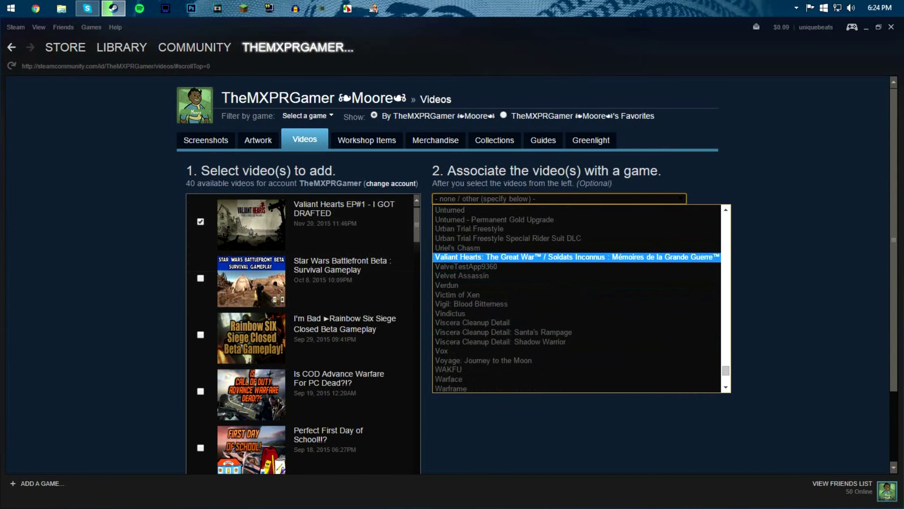
click(577, 256)
- Examine the optional Other / Unlisted game entry and the other YouTube videos available to add
click(540, 210)
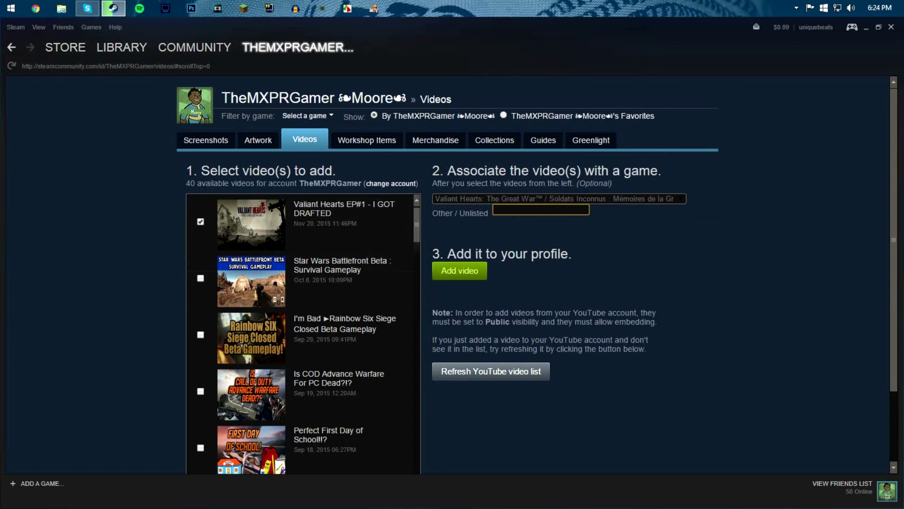
drag(466, 213, 427, 160)
drag(187, 166, 479, 213)
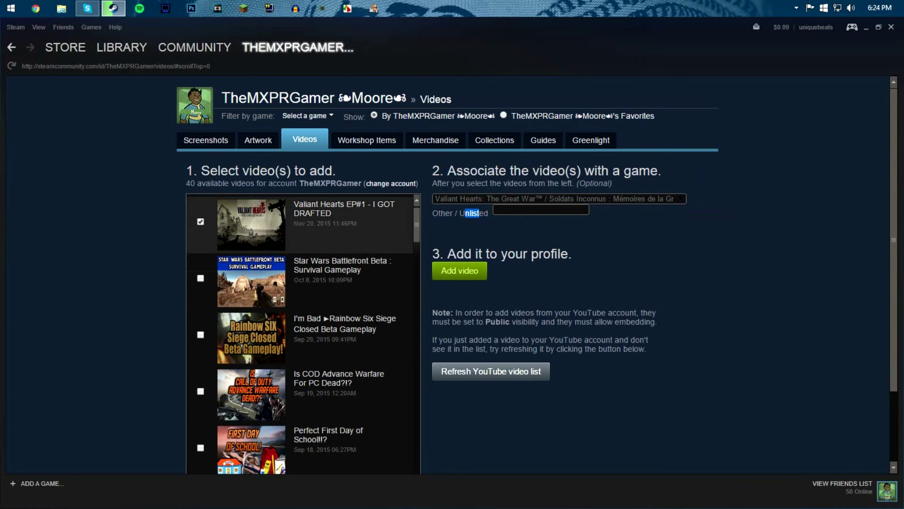
scroll(301, 283, down, 3)
scroll(304, 334, down, 15)
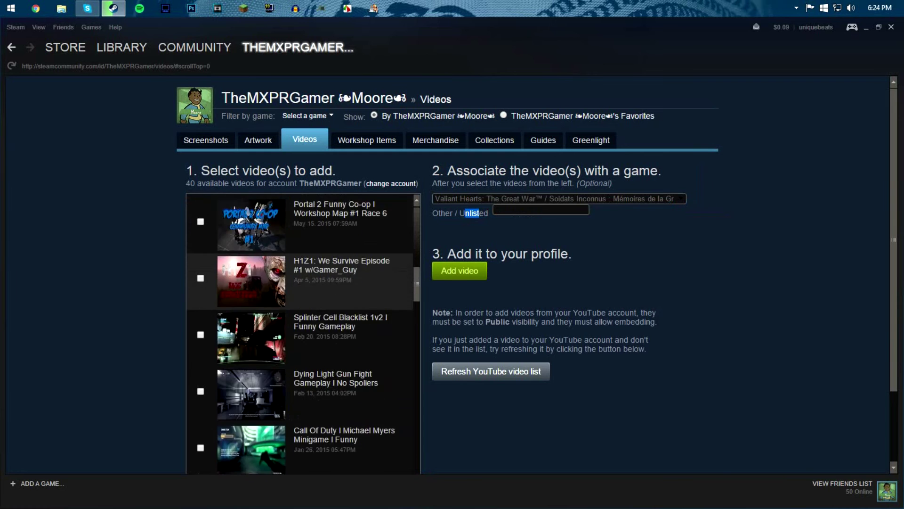
scroll(302, 283, up, 1)
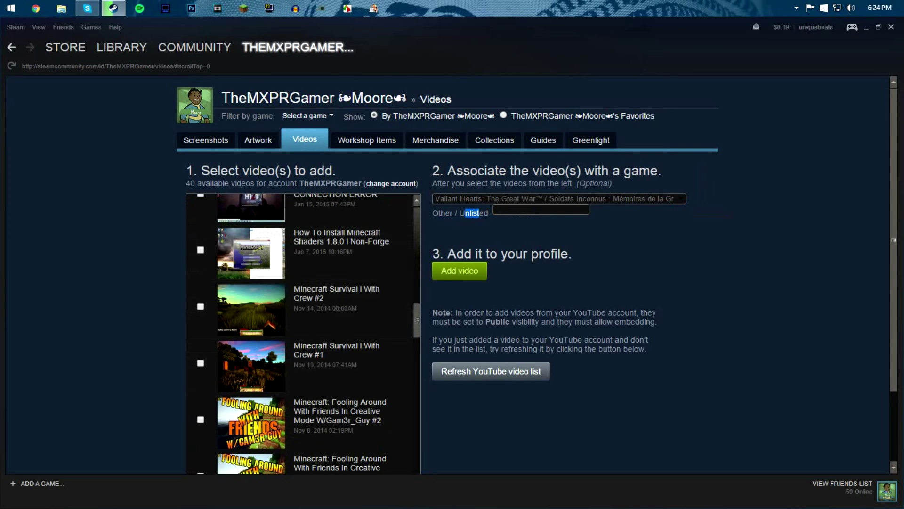
click(471, 213)
click(541, 210)
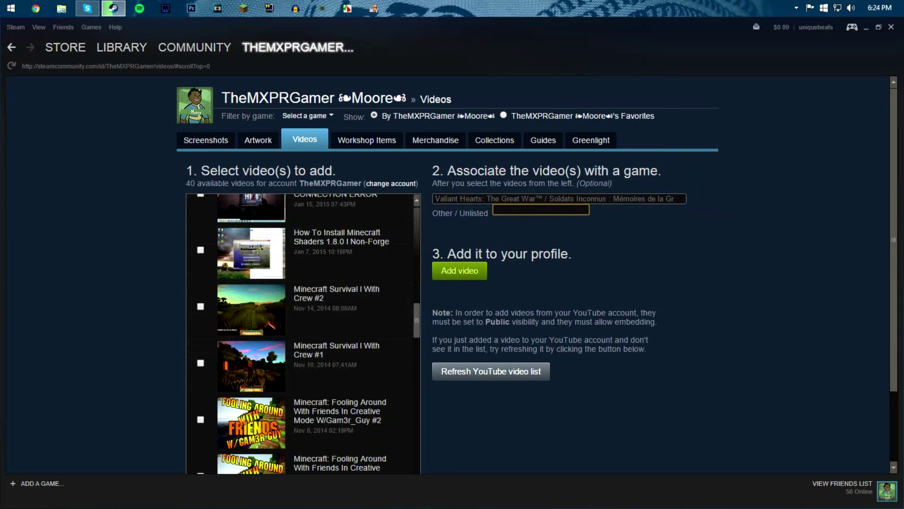
drag(554, 183, 613, 183)
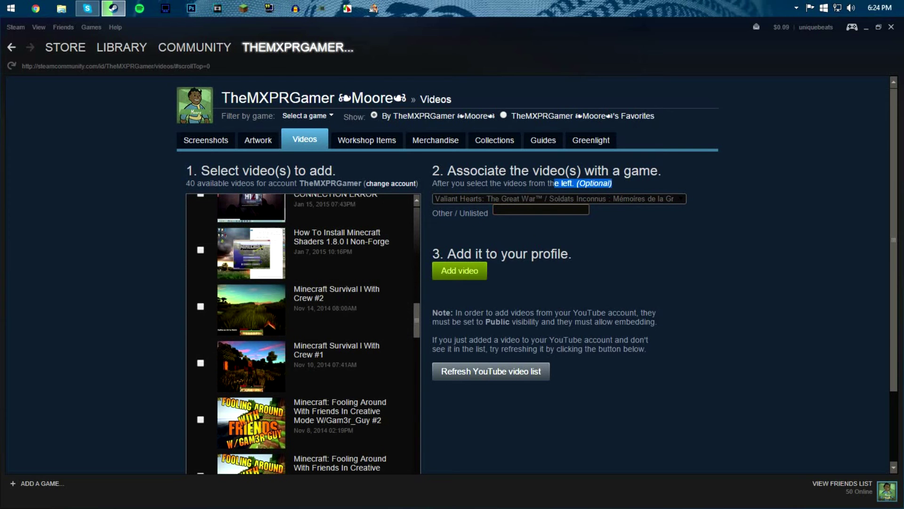
click(541, 209)
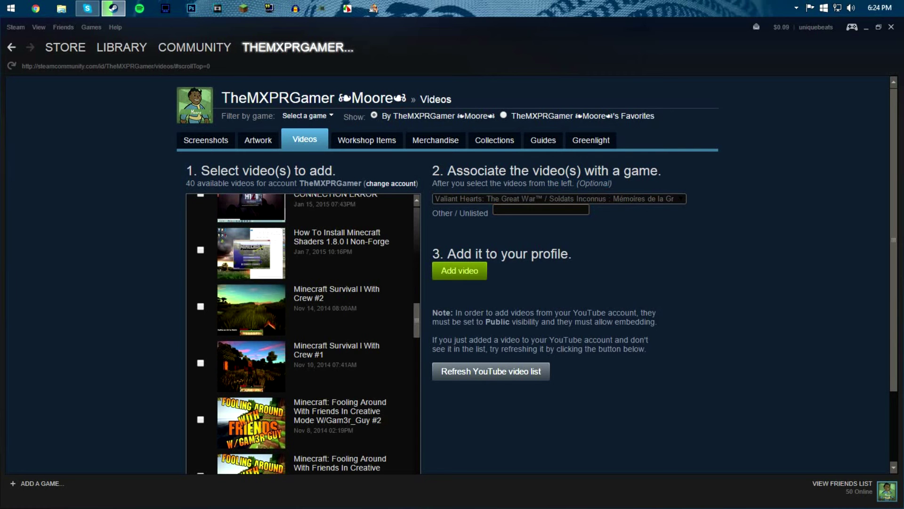
scroll(303, 334, up, 7)
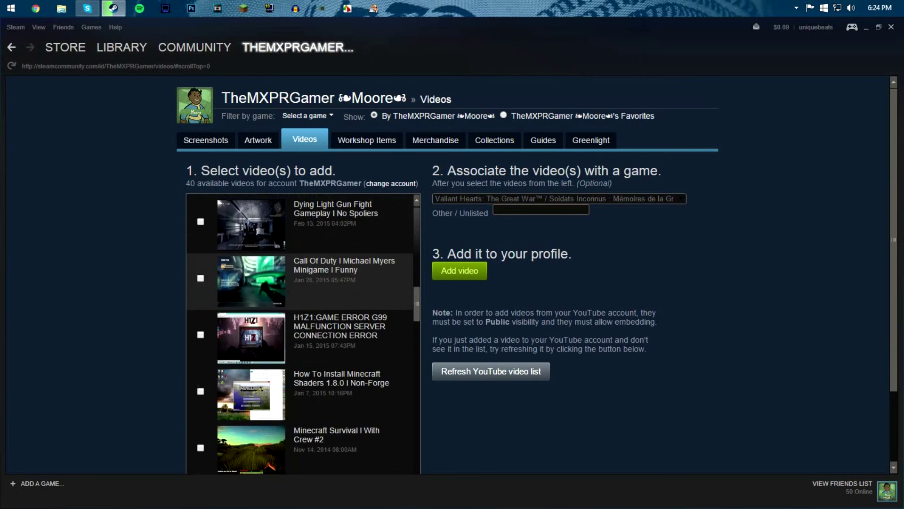
scroll(304, 334, up, 5)
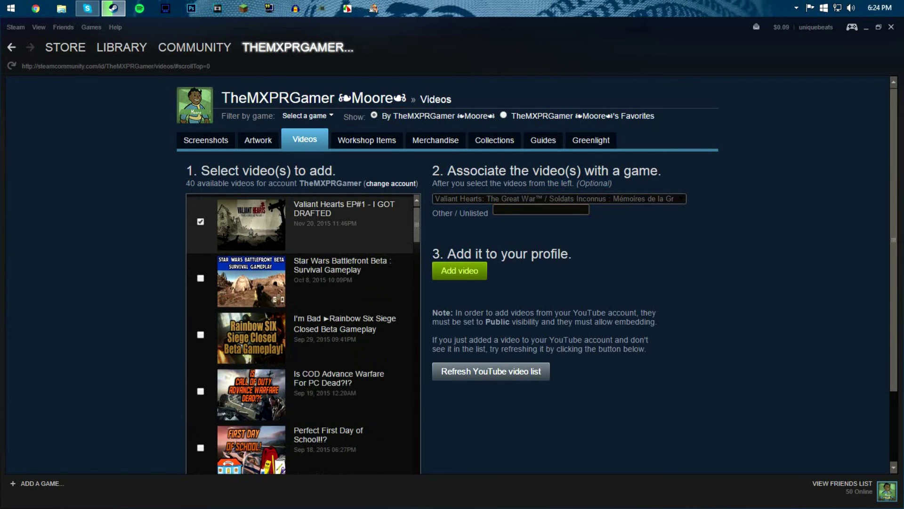
scroll(304, 334, down, 15)
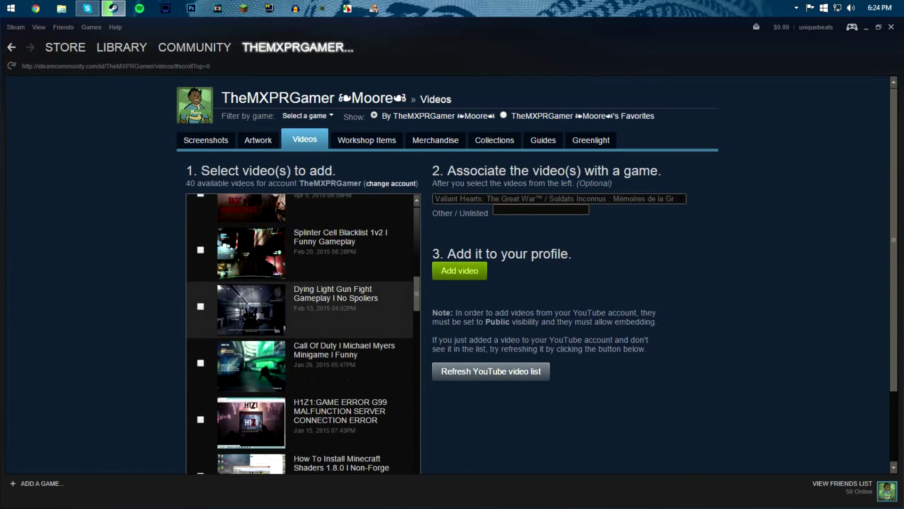
scroll(304, 254, up, 15)
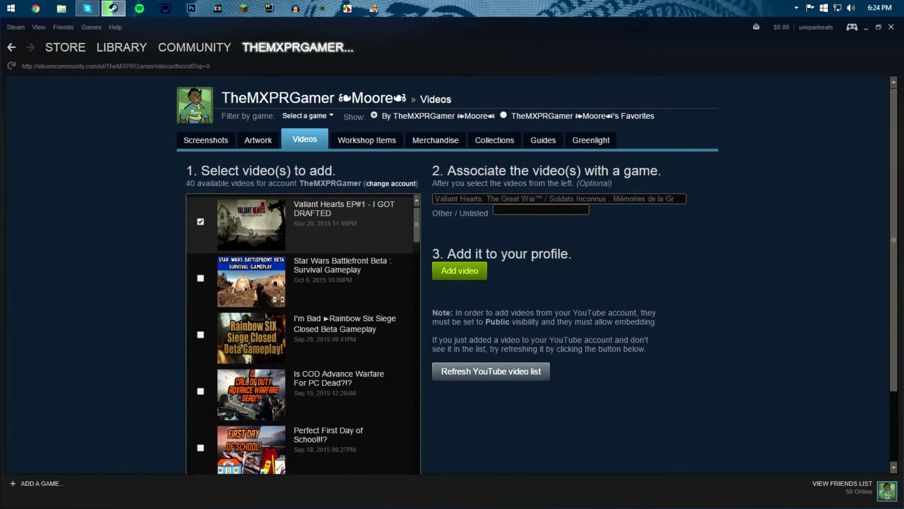
- Clear the selection of the "Valiant Hearts EP#1 - I GOT DRAFTED" video
click(201, 222)
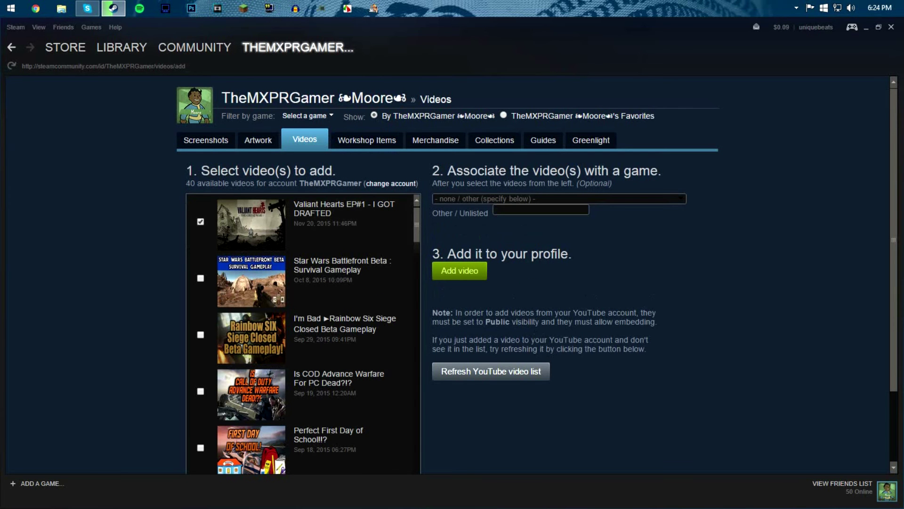
drag(186, 183, 359, 183)
click(359, 183)
click(201, 221)
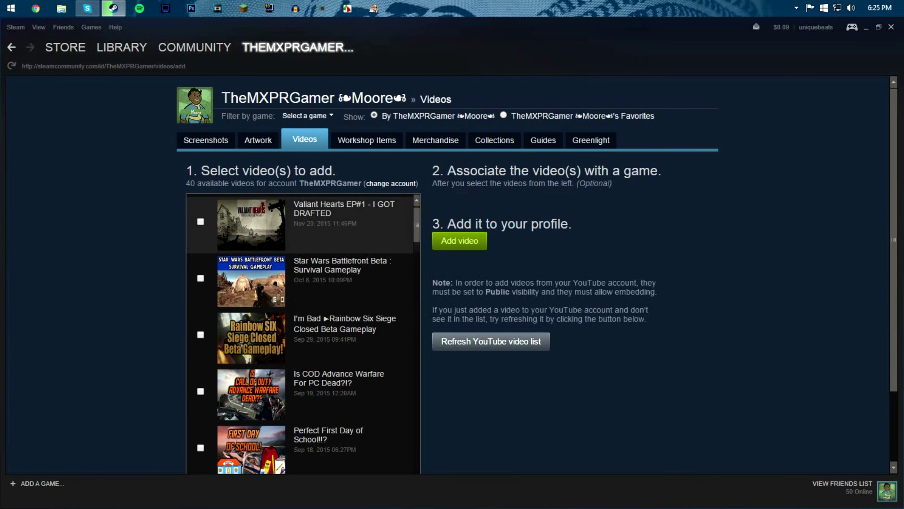
- Reselect the "Valiant Hearts EP#1 - I GOT DRAFTED" video and associate it with Valiant Hearts: The Great War
click(201, 222)
click(201, 222)
click(485, 199)
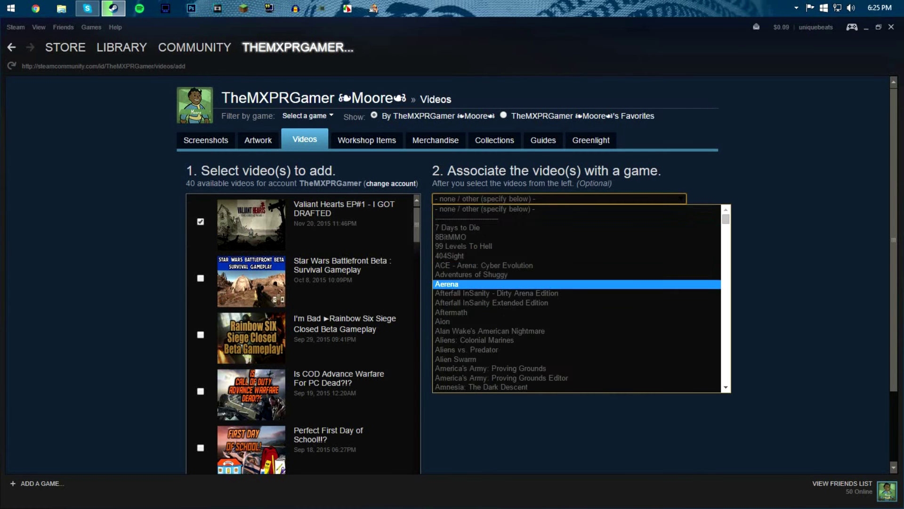
scroll(485, 284, down, 5)
scroll(800, 283, down, 2)
scroll(800, 283, up, 2)
click(485, 199)
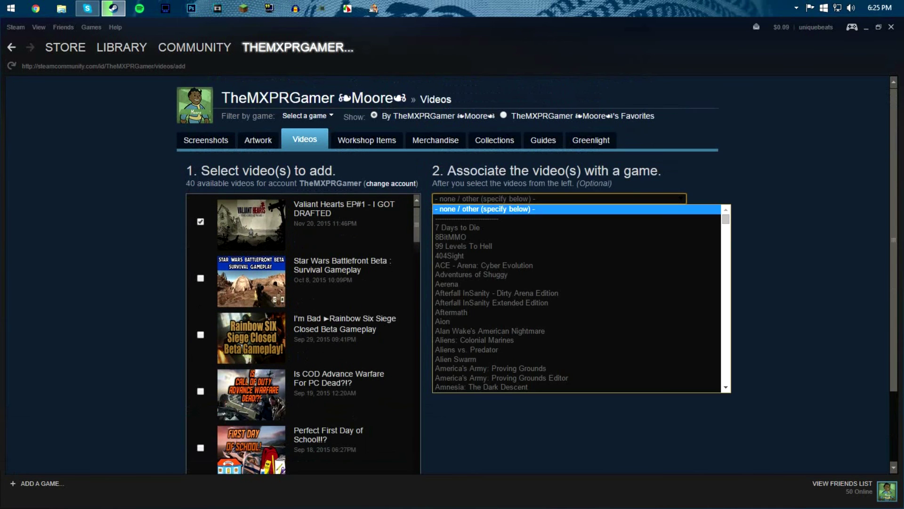
key(Down)
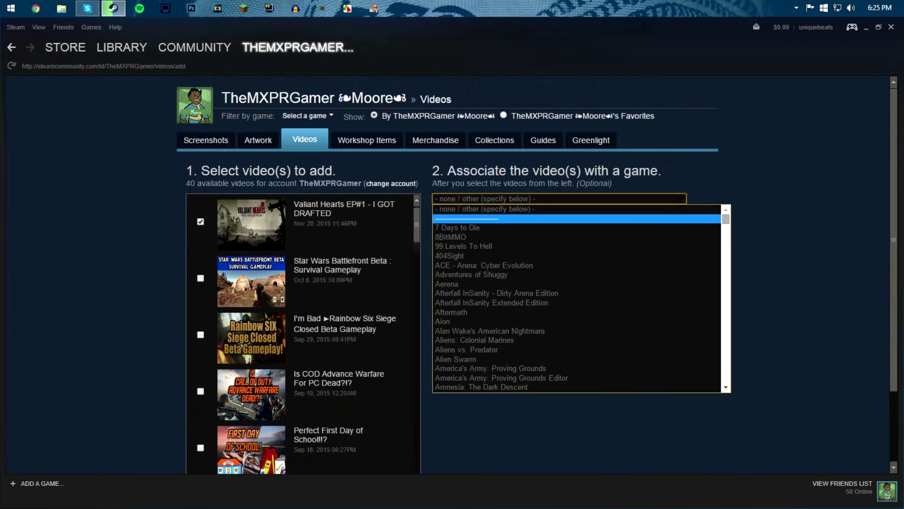
drag(726, 218, 726, 370)
click(559, 284)
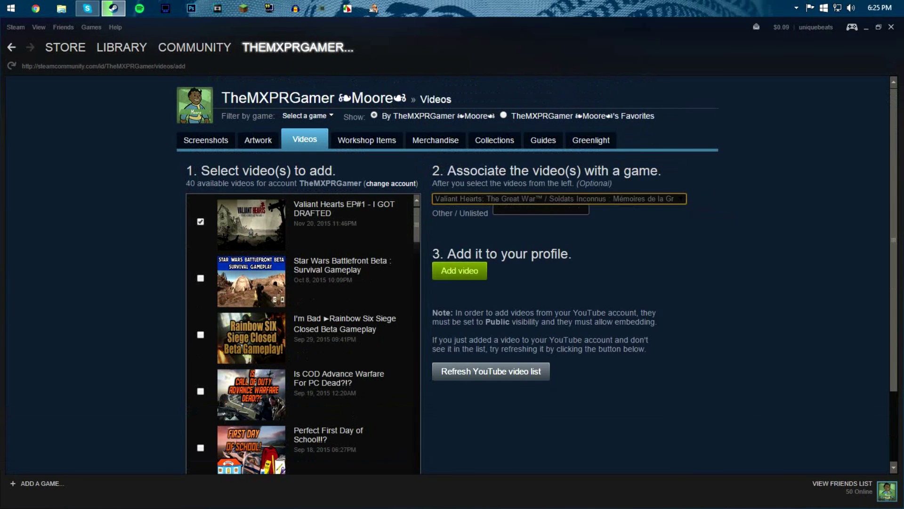
- Add the selected Valiant Hearts video to the Steam profile
click(459, 271)
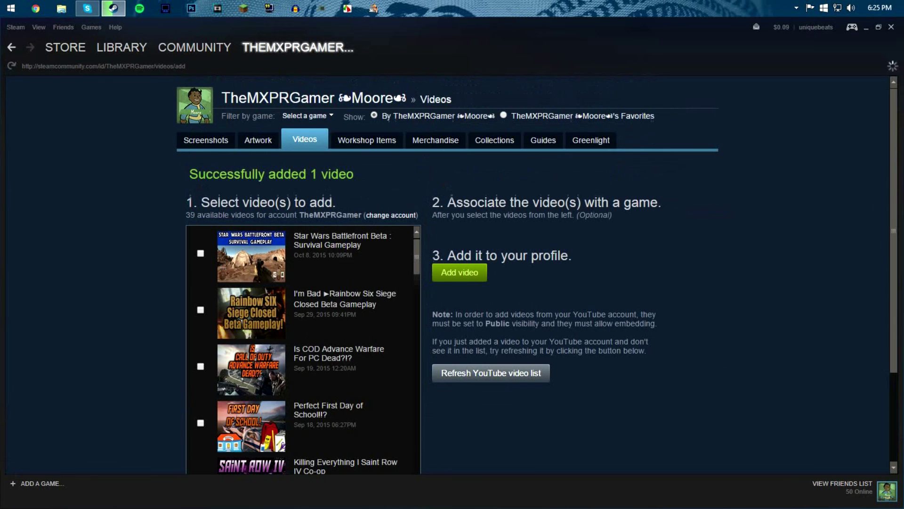
drag(265, 173, 354, 174)
click(354, 174)
drag(439, 202, 631, 202)
drag(355, 174, 624, 203)
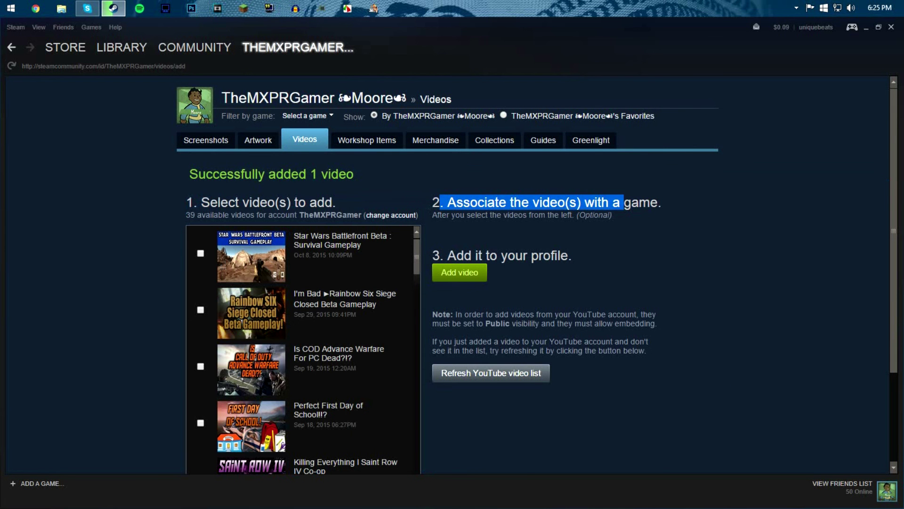
drag(300, 174, 355, 174)
click(355, 174)
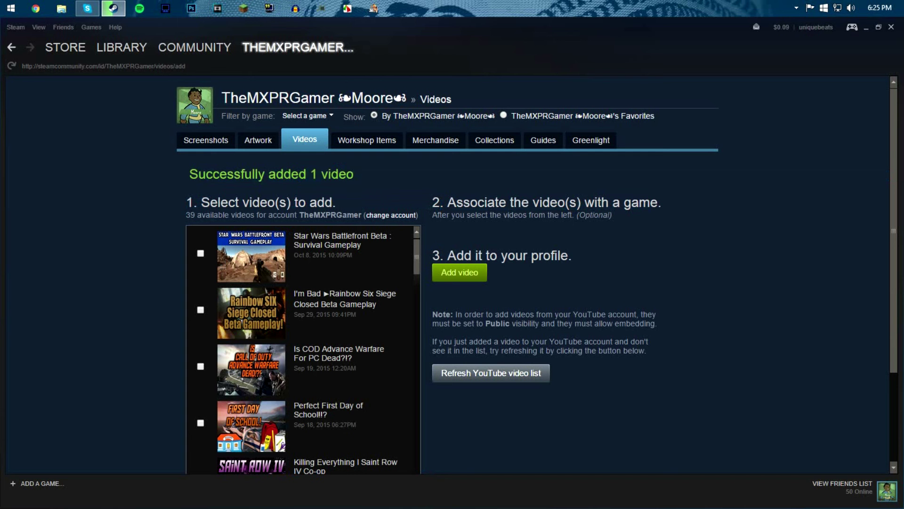
mouse_move(542, 202)
mouse_down()
mouse_move(424, 207)
mouse_move(533, 203)
mouse_up()
drag(620, 218, 497, 215)
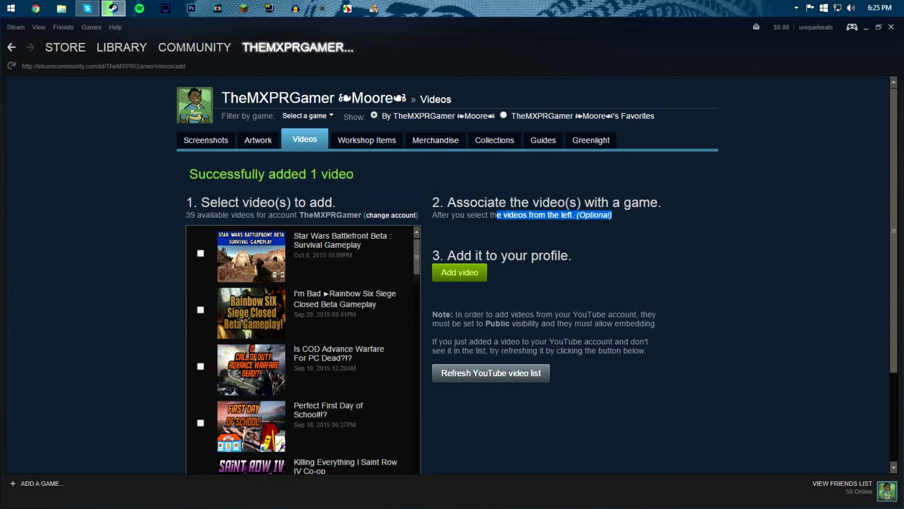
drag(563, 215, 508, 214)
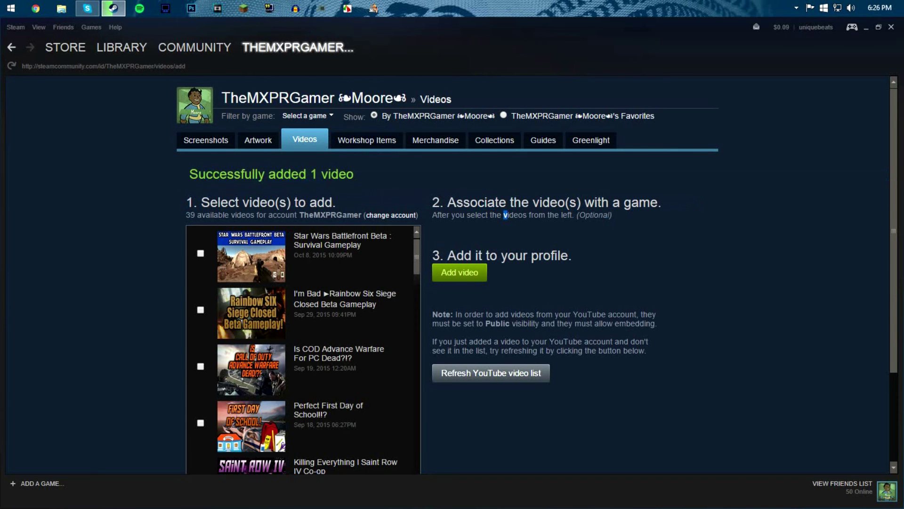
click(506, 215)
- Return to the profile, show its list of videos, and open the newly added "Valiant Hearts EP#1 - I GOT DRAFTED" video
key(alt+Left)
scroll(452, 275, down, 3)
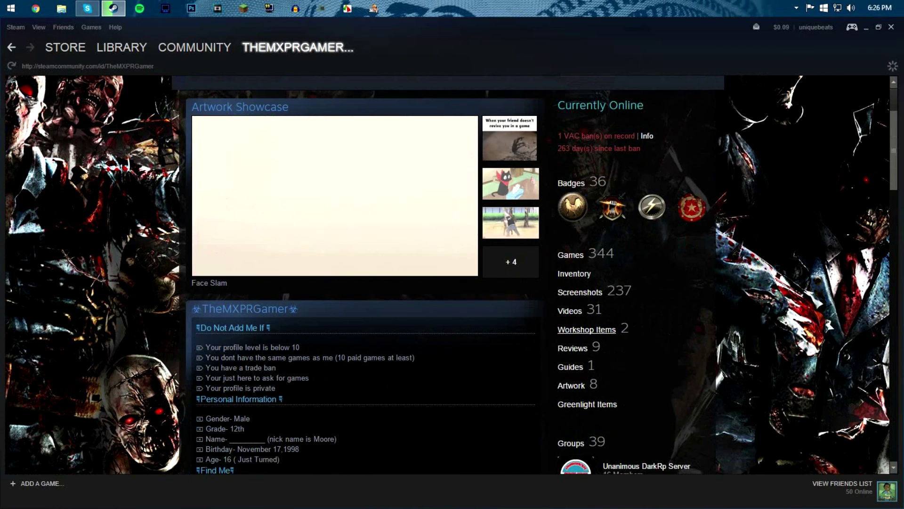
click(570, 311)
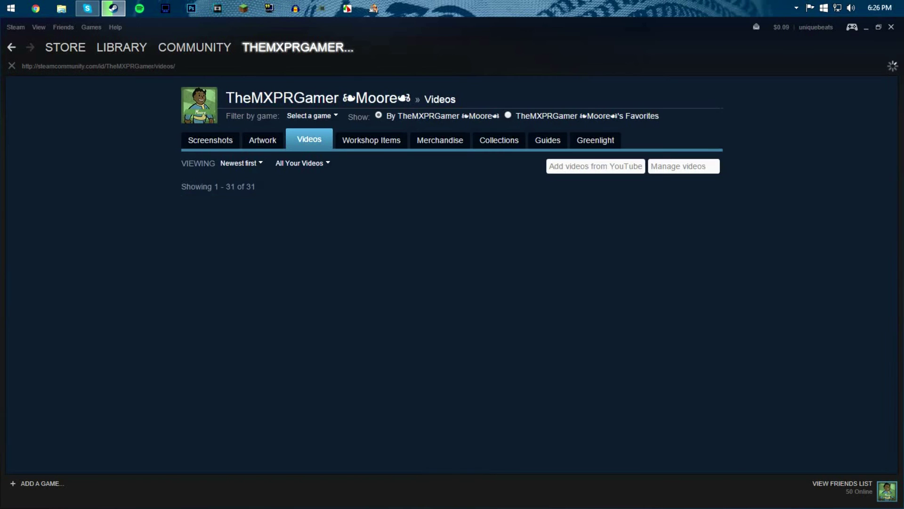
scroll(266, 235, down, 1)
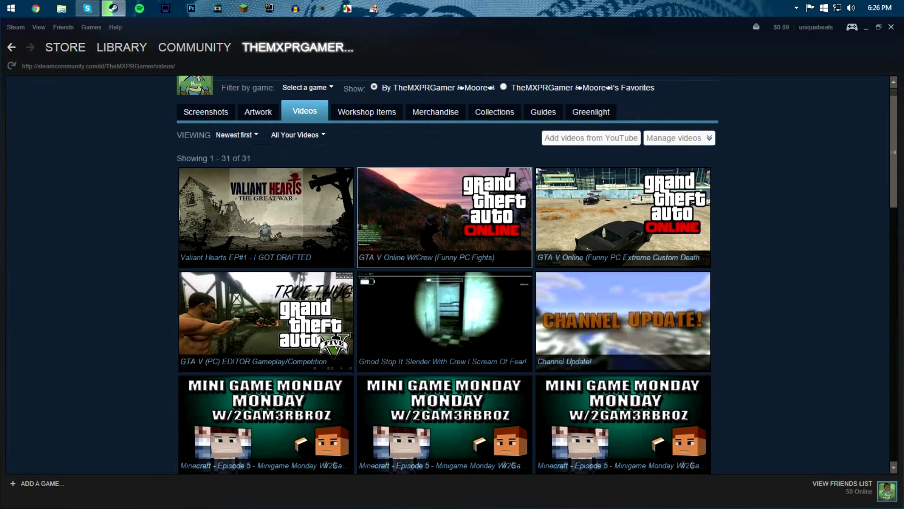
click(266, 222)
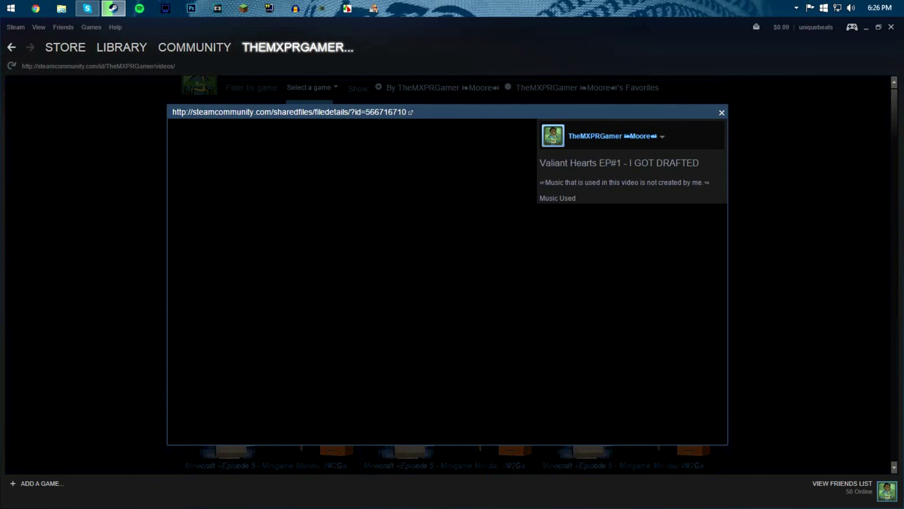
- Mute the opened Valiant Hearts video and show the player's playback settings
click(67, 441)
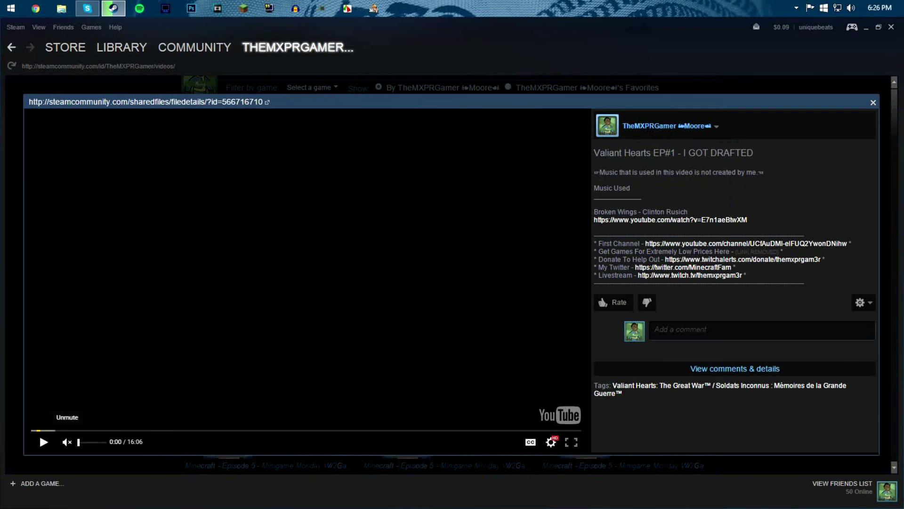
mouse_move(80, 442)
mouse_down()
mouse_move(105, 442)
mouse_move(76, 441)
mouse_up()
click(551, 442)
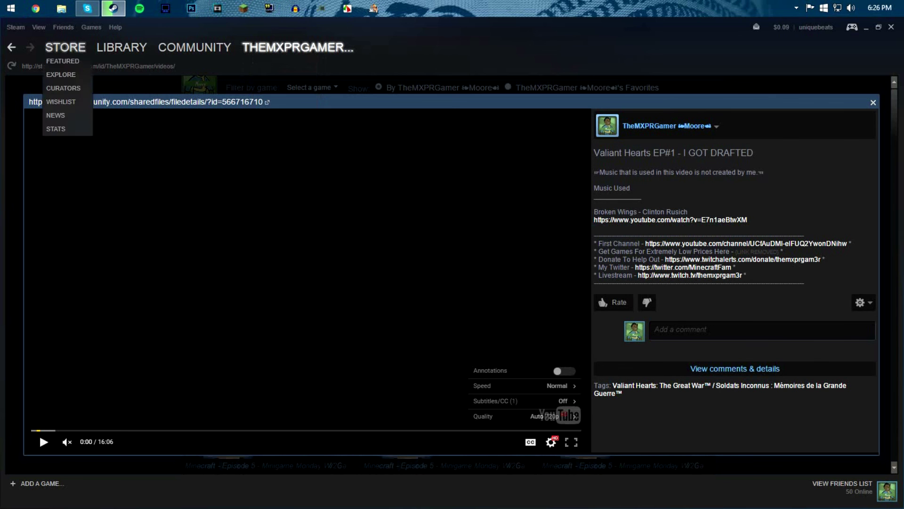
- Leave the opened video and go to the games library
right_click(113, 8)
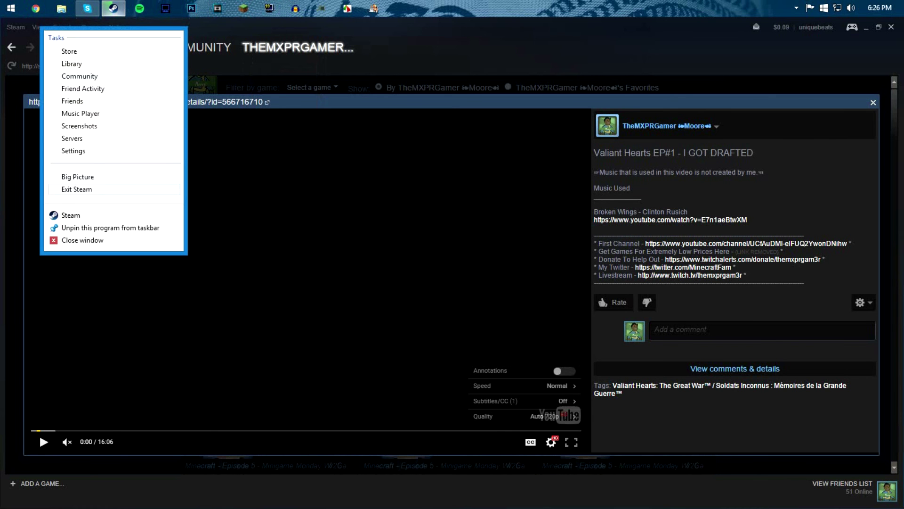
click(76, 189)
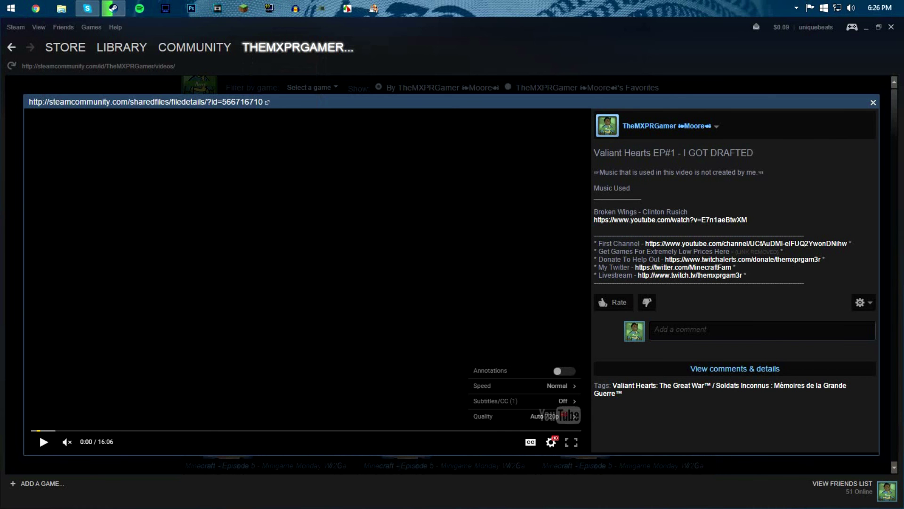
click(122, 47)
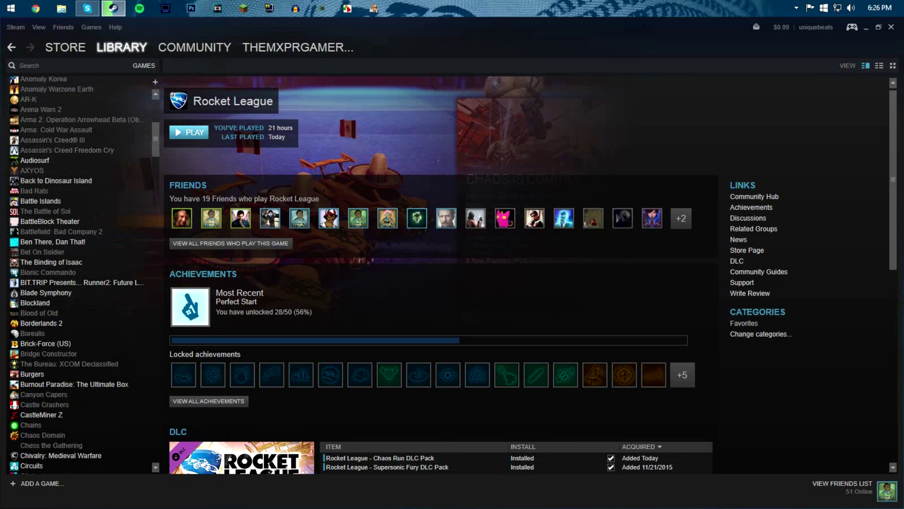